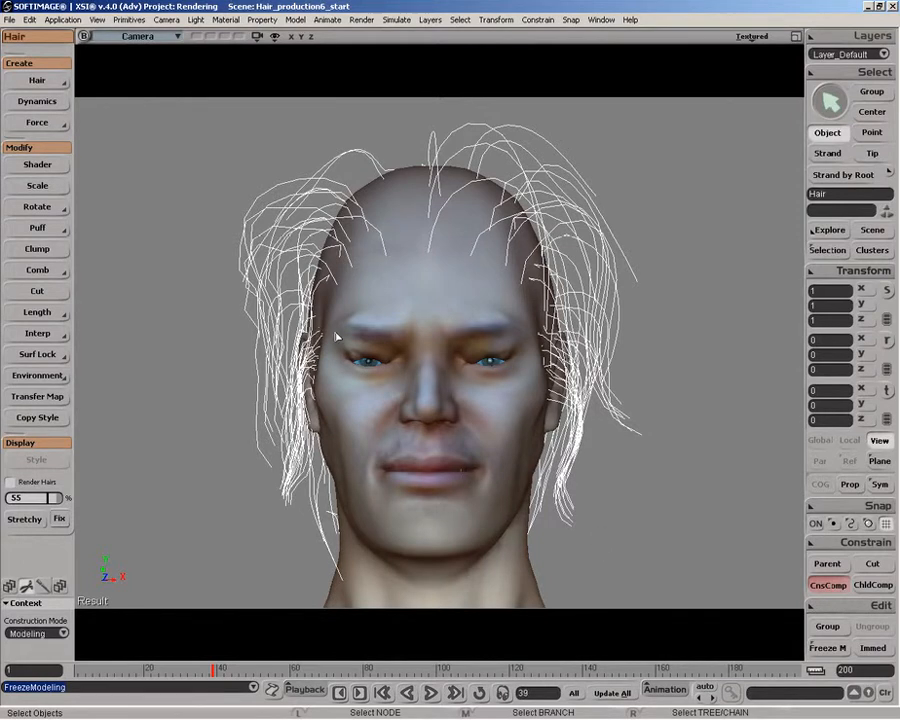
Open the hair object's property editor and bring up its Effects settings.
{"action": "key", "text": "Return"}
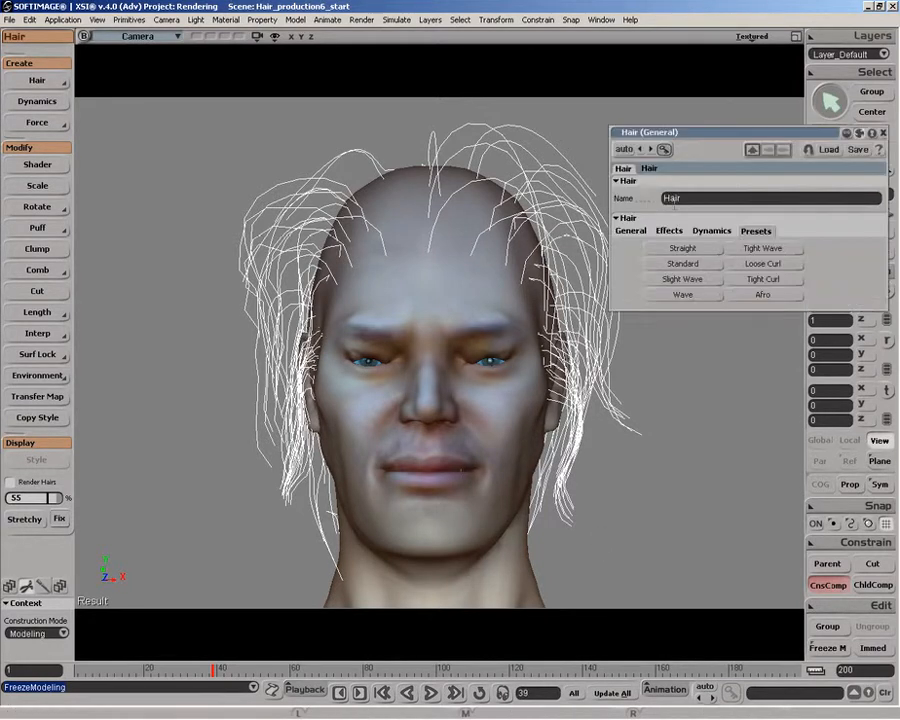
{"action": "left_click", "coordinate": [725, 231]}
{"action": "left_click", "coordinate": [640, 231]}
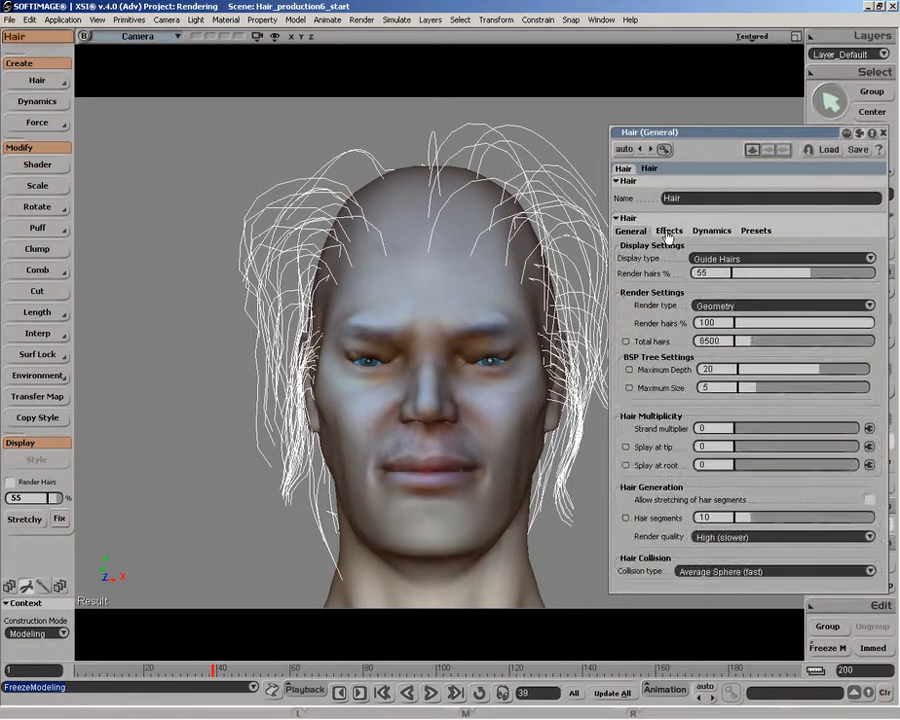
{"action": "left_click", "coordinate": [666, 231]}
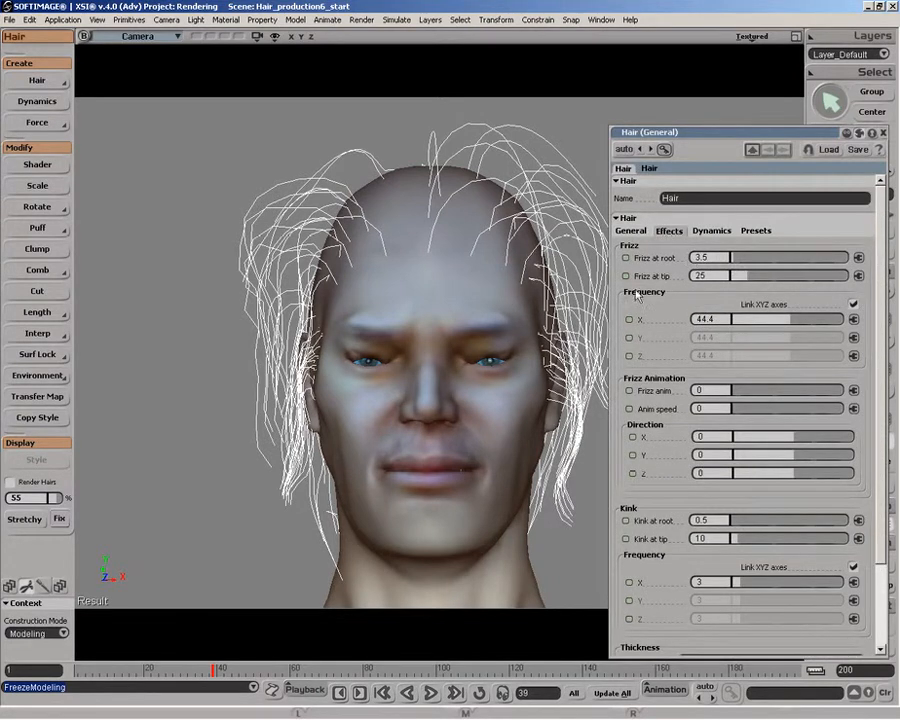
Display the render hairs in the viewport at 10 percent.
{"action": "left_click", "coordinate": [30, 499]}
{"action": "type", "text": "10"}
{"action": "left_click", "coordinate": [11, 482]}
{"action": "left_click", "coordinate": [11, 482]}
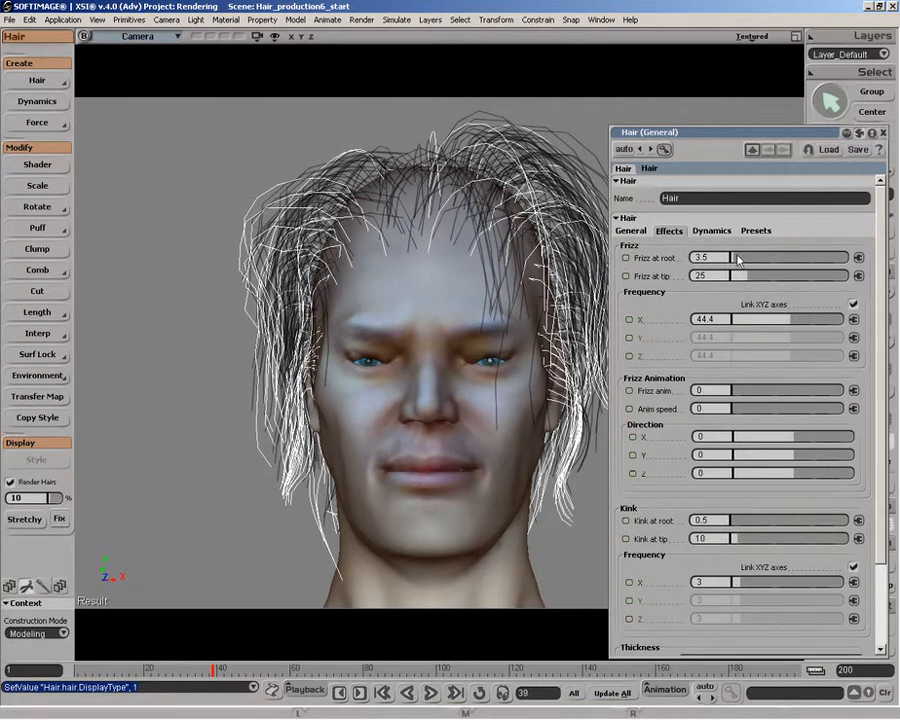
Set the hair's frizz and kink to 0 at both root and tip.
{"action": "left_click_drag", "start_coordinate": [735, 259], "coordinate": [703, 283]}
{"action": "left_click_drag", "start_coordinate": [730, 519], "coordinate": [697, 538]}
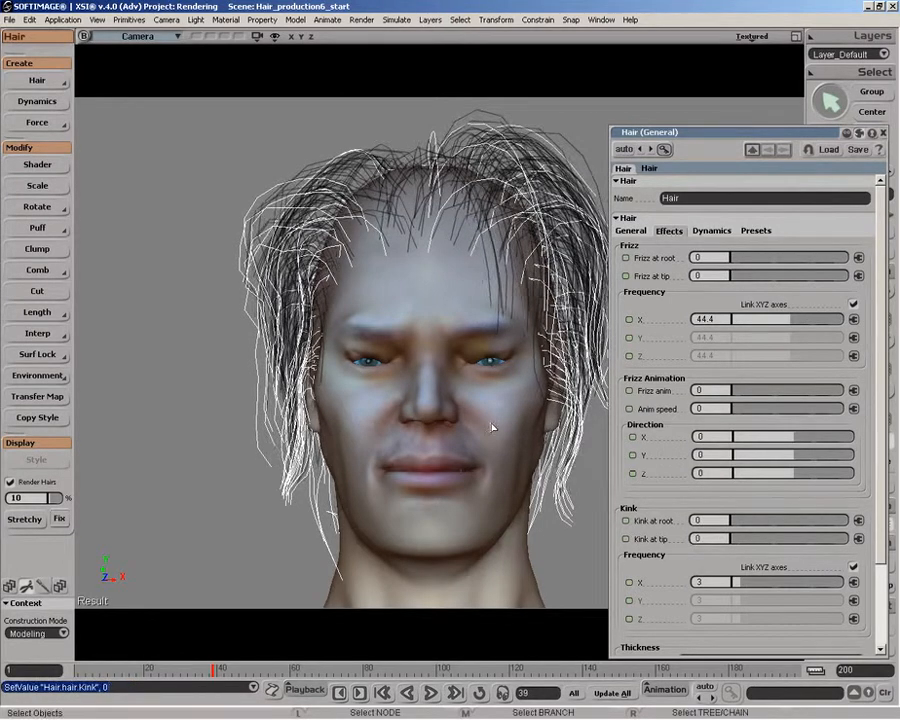
{"action": "key", "text": "z"}
{"action": "left_click_drag", "start_coordinate": [491, 434], "coordinate": [440, 414]}
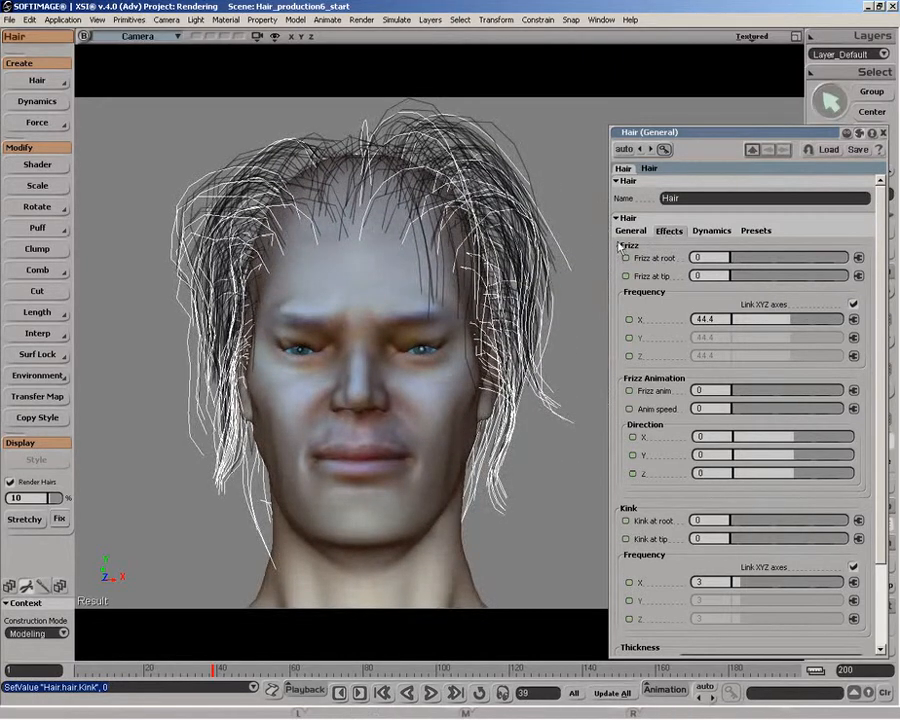
Try hair segment counts of 5 and 23 to compare how smoothly the strands bend.
{"action": "left_click", "coordinate": [626, 232]}
{"action": "mouse_move", "coordinate": [725, 518]}
{"action": "left_mouse_down"}
{"action": "mouse_move", "coordinate": [796, 521]}
{"action": "mouse_move", "coordinate": [733, 524]}
{"action": "left_mouse_up"}
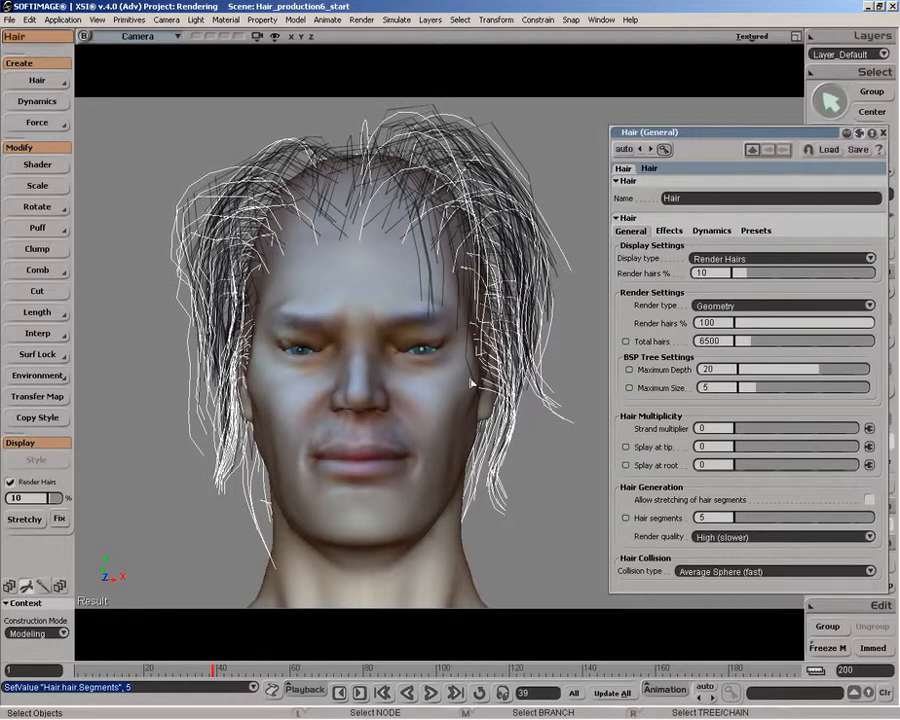
{"action": "left_click_drag", "start_coordinate": [755, 519], "coordinate": [791, 509]}
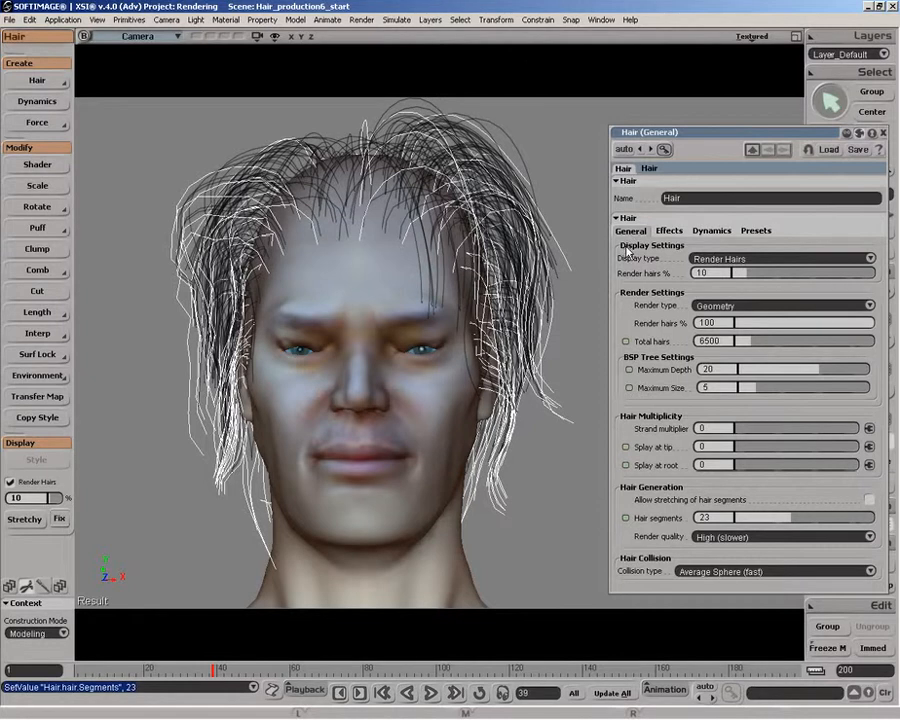
Set the number of hair segments to 20.
{"action": "double_click", "coordinate": [718, 518]}
{"action": "type", "text": "20"}
{"action": "key", "text": "Return"}
Set the hair's root thickness to 3 in the Effects settings.
{"action": "left_click", "coordinate": [674, 236]}
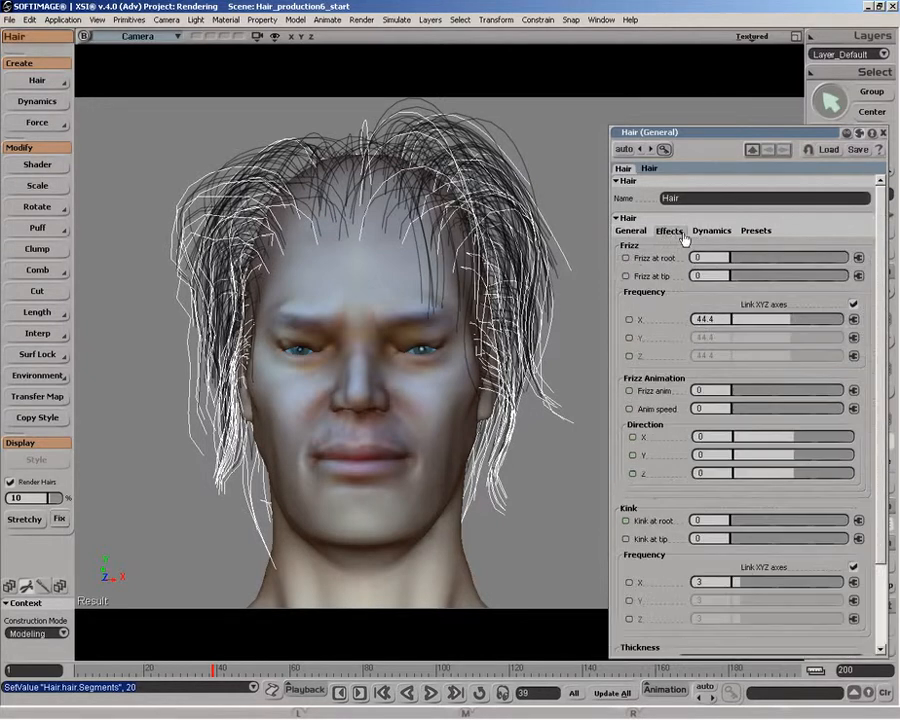
{"action": "scroll", "coordinate": [884, 558], "scroll_direction": "down", "scroll_amount": 2}
{"action": "scroll", "coordinate": [884, 558], "scroll_direction": "down", "scroll_amount": 2}
{"action": "left_click", "coordinate": [704, 577]}
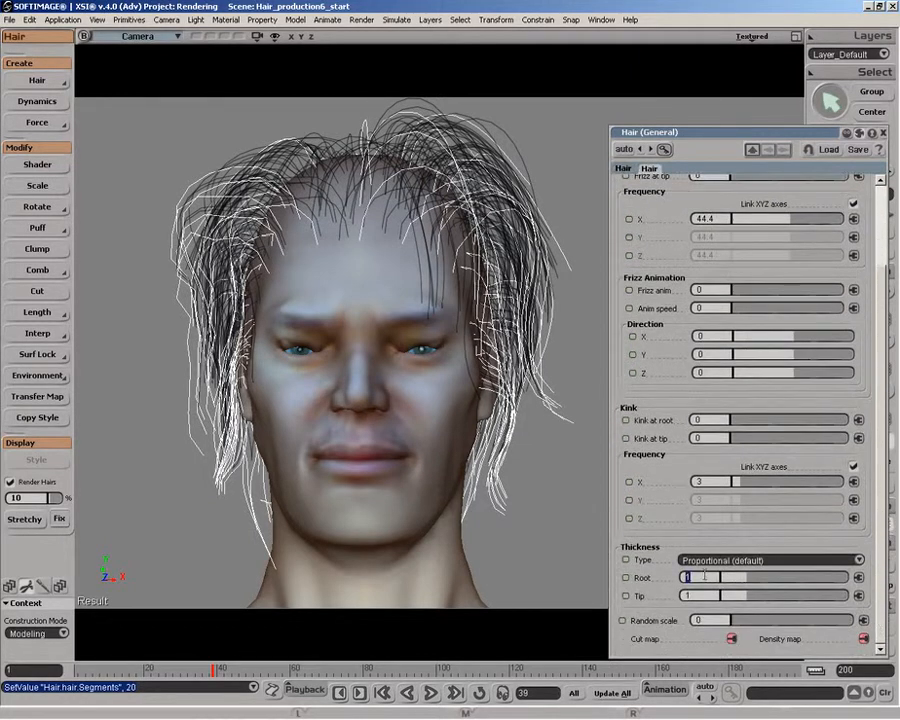
{"action": "key", "text": "Return"}
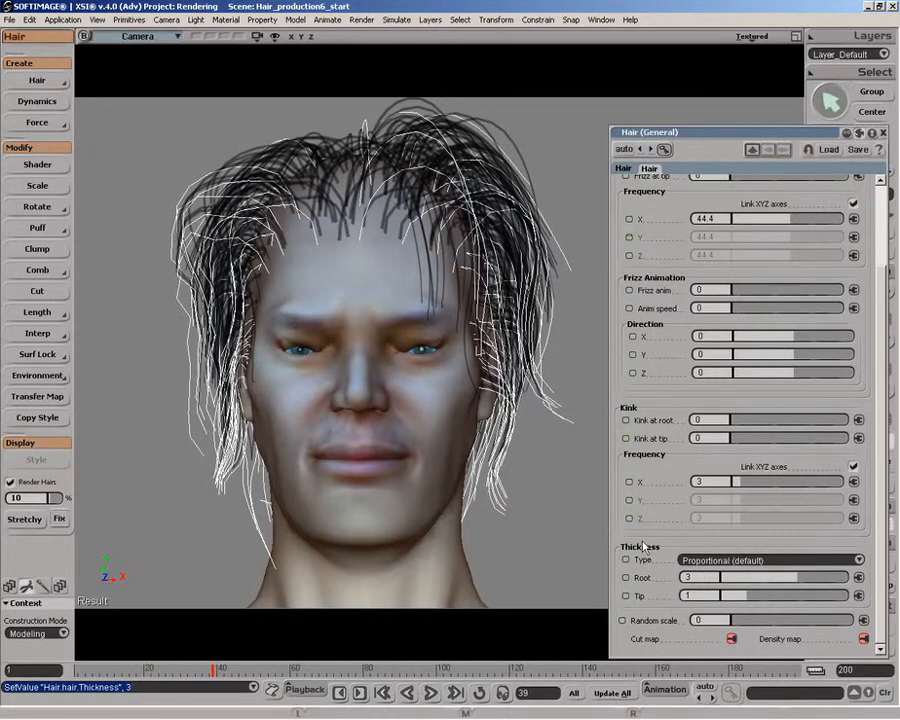
Lock the hair property editor so it stays open, and deselect the hair to hide its guide strands.
{"action": "scroll", "coordinate": [884, 498], "scroll_direction": "up", "scroll_amount": 3}
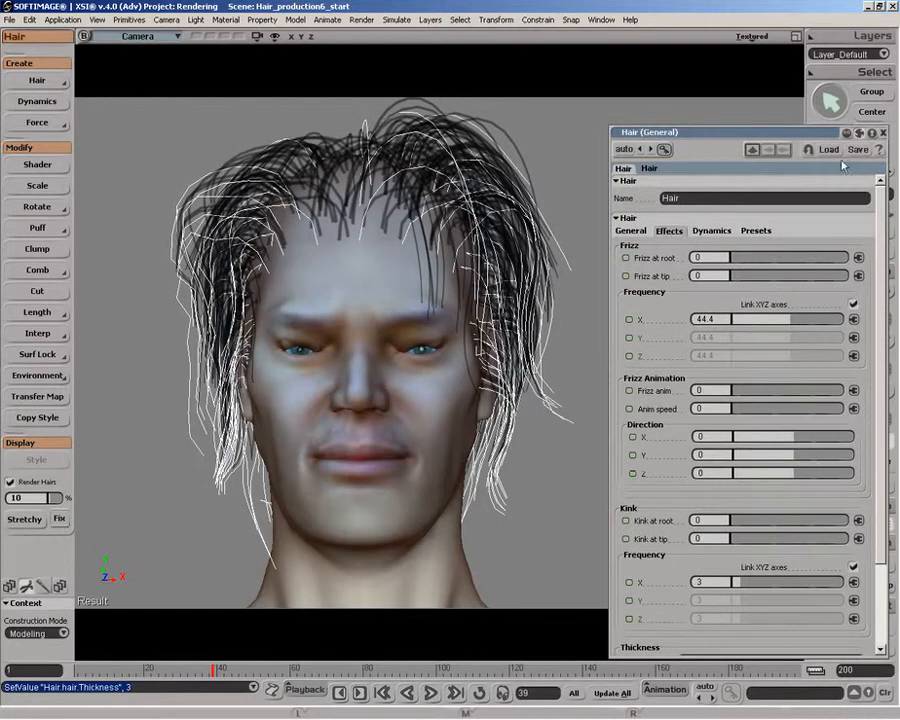
{"action": "left_click", "coordinate": [872, 134]}
{"action": "key", "text": "space"}
{"action": "left_click", "coordinate": [595, 182]}
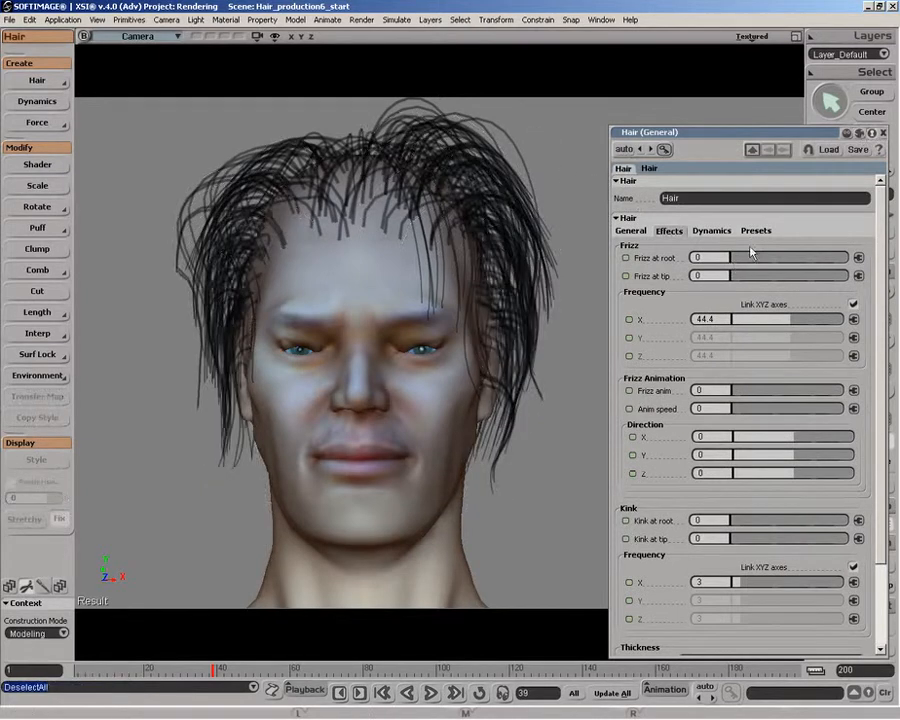
Apply the Straight preset to the hair and check which Effects values it sets.
{"action": "left_click", "coordinate": [755, 232]}
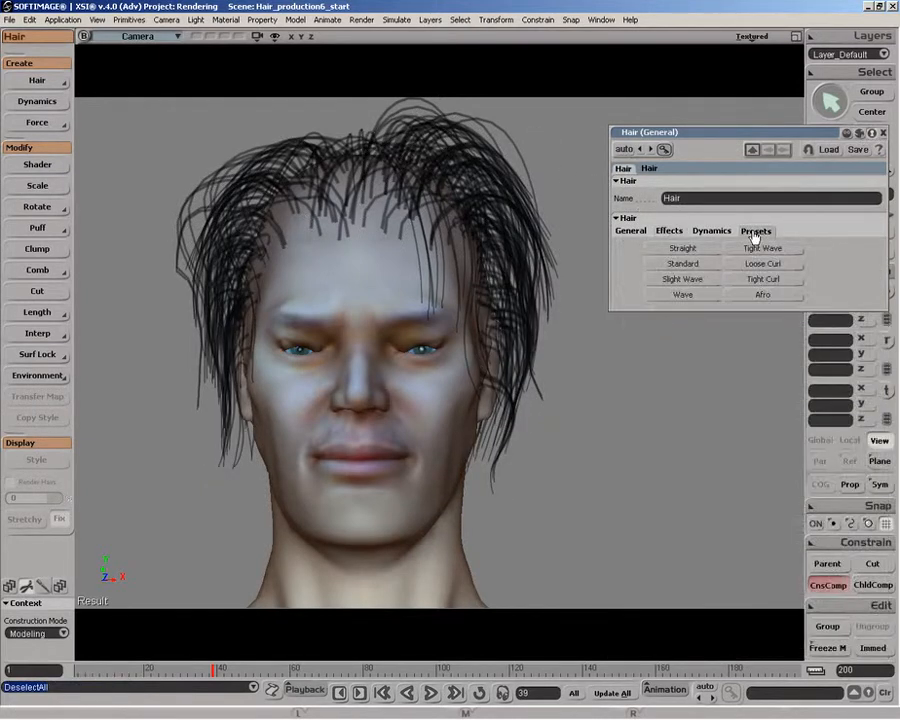
{"action": "left_click", "coordinate": [689, 248]}
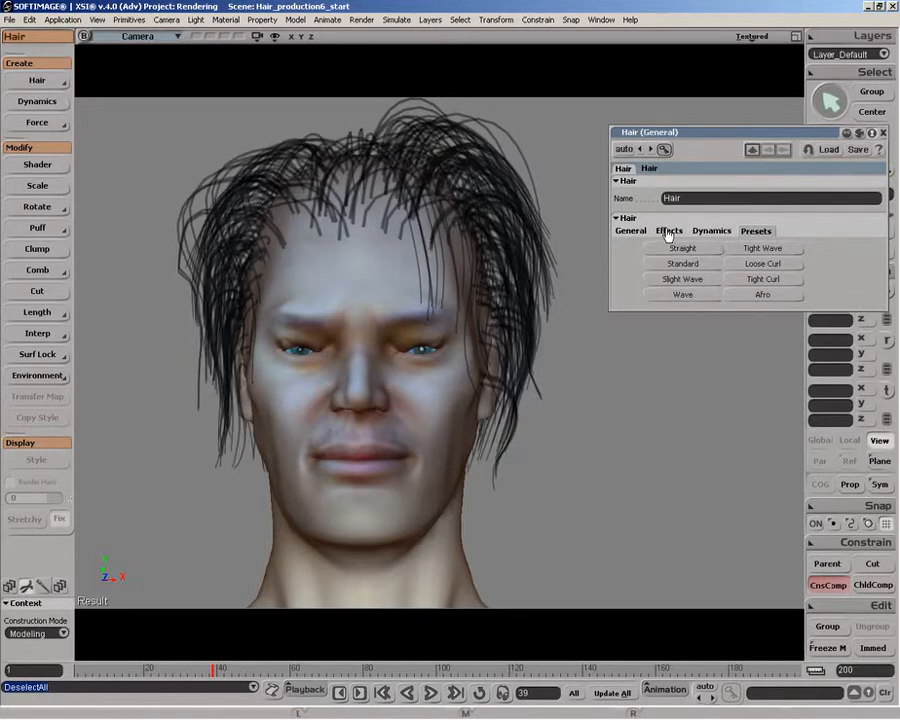
{"action": "left_click", "coordinate": [669, 232]}
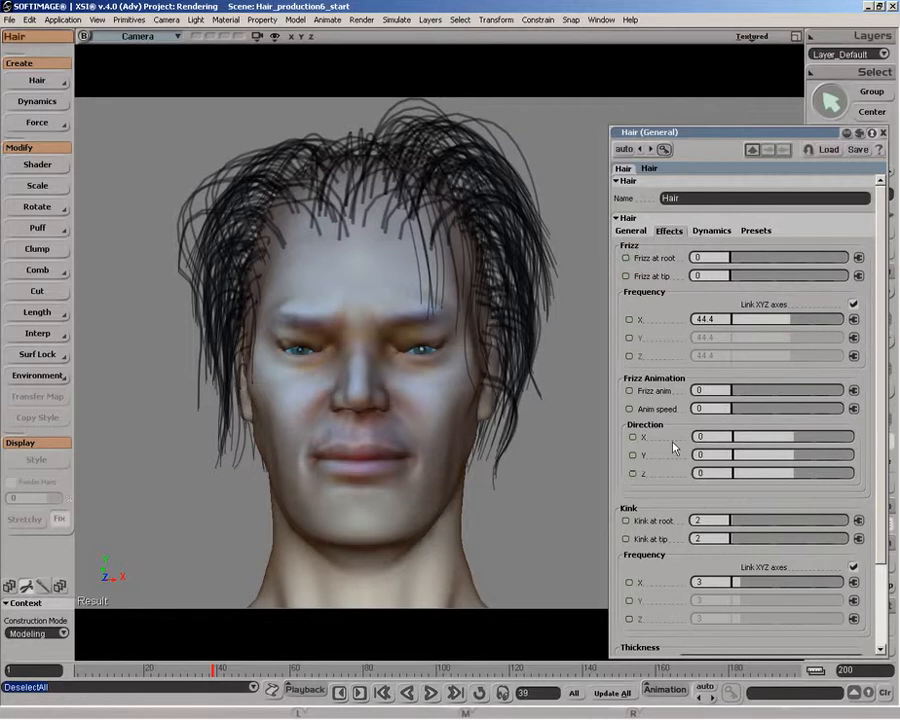
Try the Standard, Slight Wave and Wave presets on the hair in turn.
{"action": "left_click", "coordinate": [711, 233]}
{"action": "left_click", "coordinate": [757, 232]}
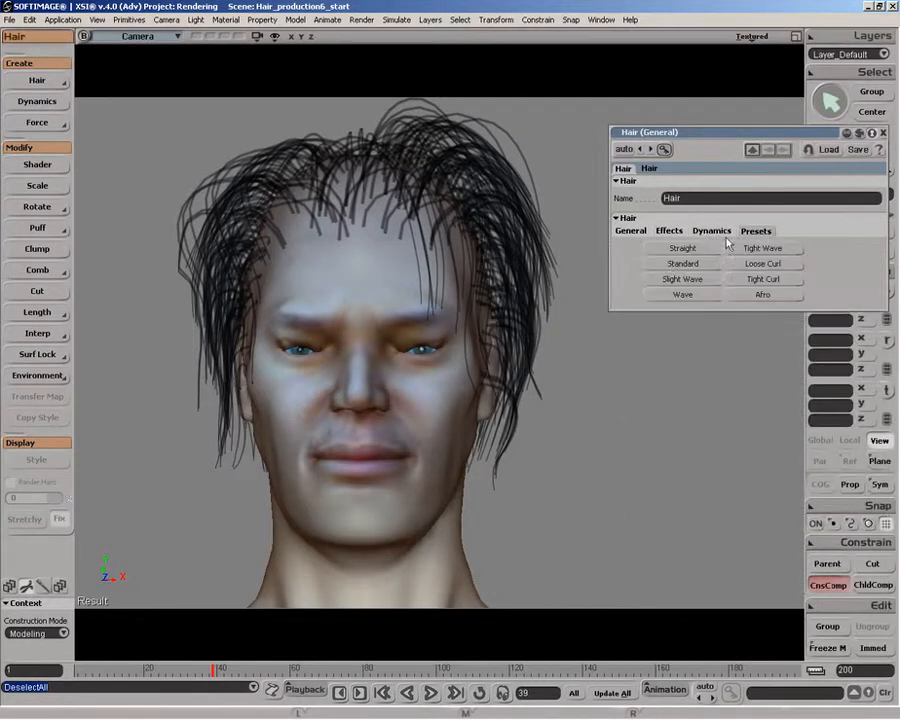
{"action": "left_click", "coordinate": [667, 265]}
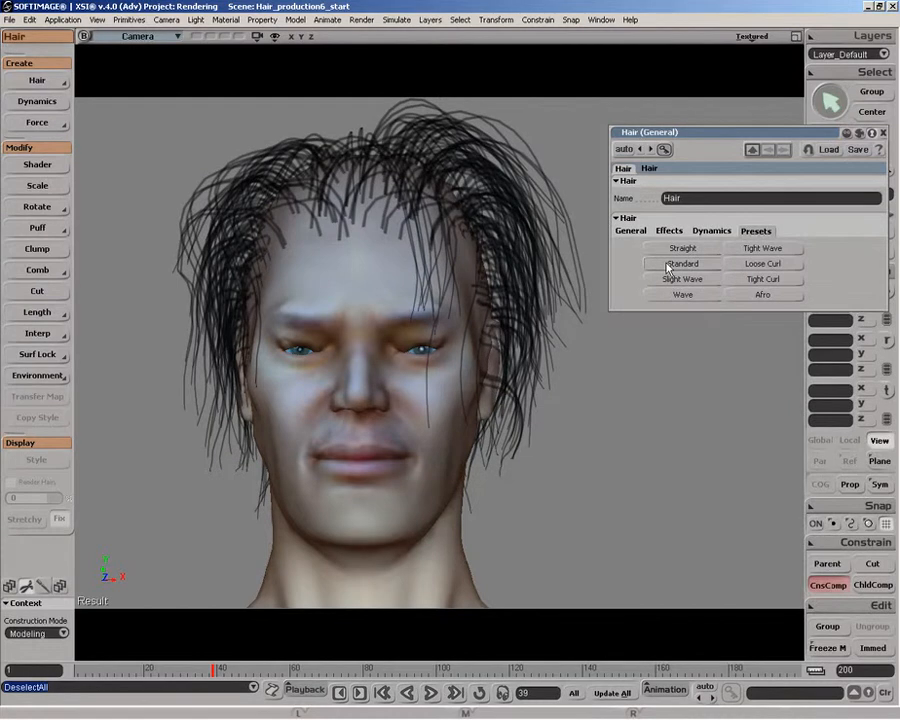
{"action": "left_click", "coordinate": [669, 285]}
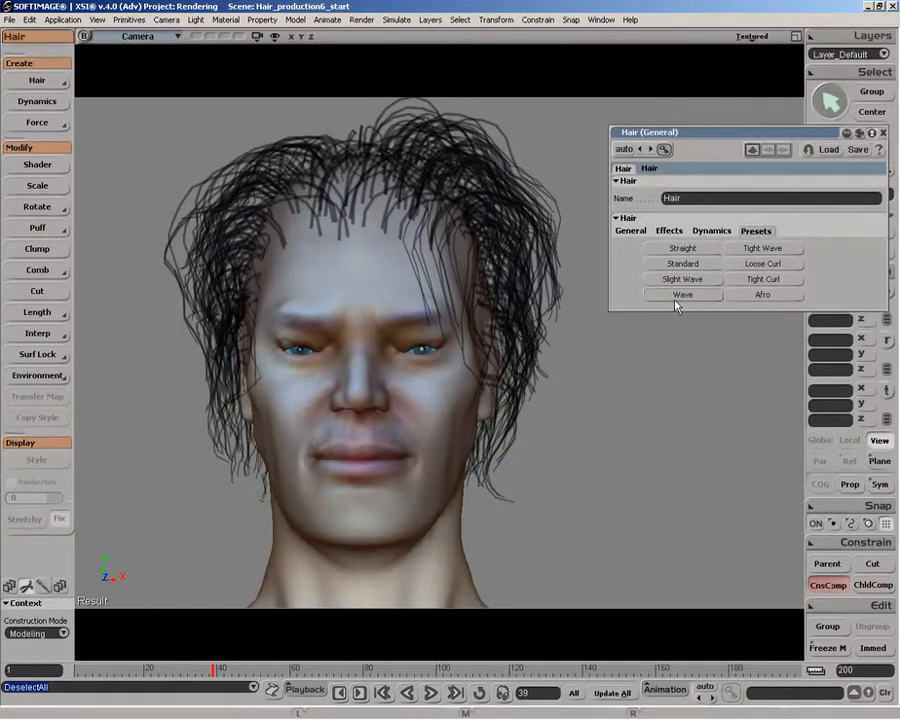
{"action": "left_click", "coordinate": [676, 299]}
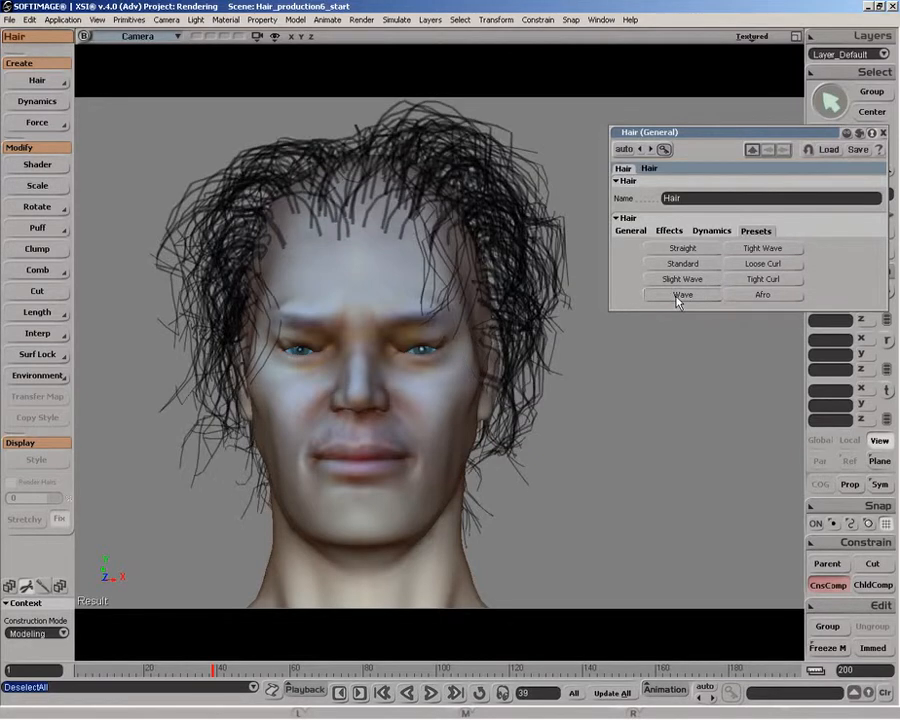
Raise the displayed render hairs to about 50 percent.
{"action": "left_click", "coordinate": [631, 231]}
{"action": "left_click_drag", "start_coordinate": [757, 279], "coordinate": [806, 280]}
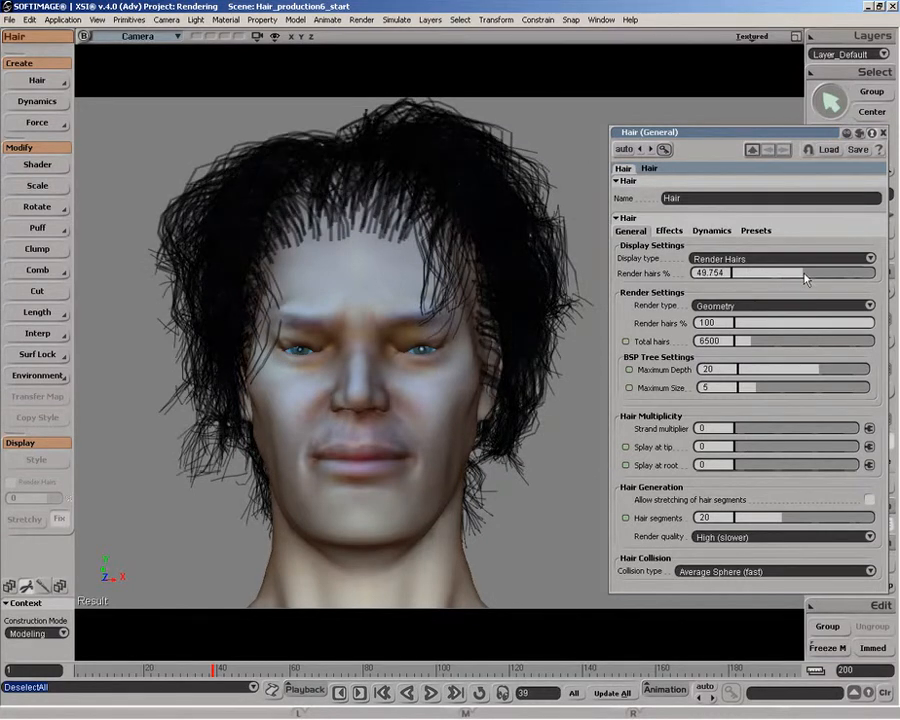
Compare the Slight Wave, Wave, Tight Wave, Loose Curl, Tight Curl and Afro presets on the denser hair.
{"action": "left_click", "coordinate": [757, 231]}
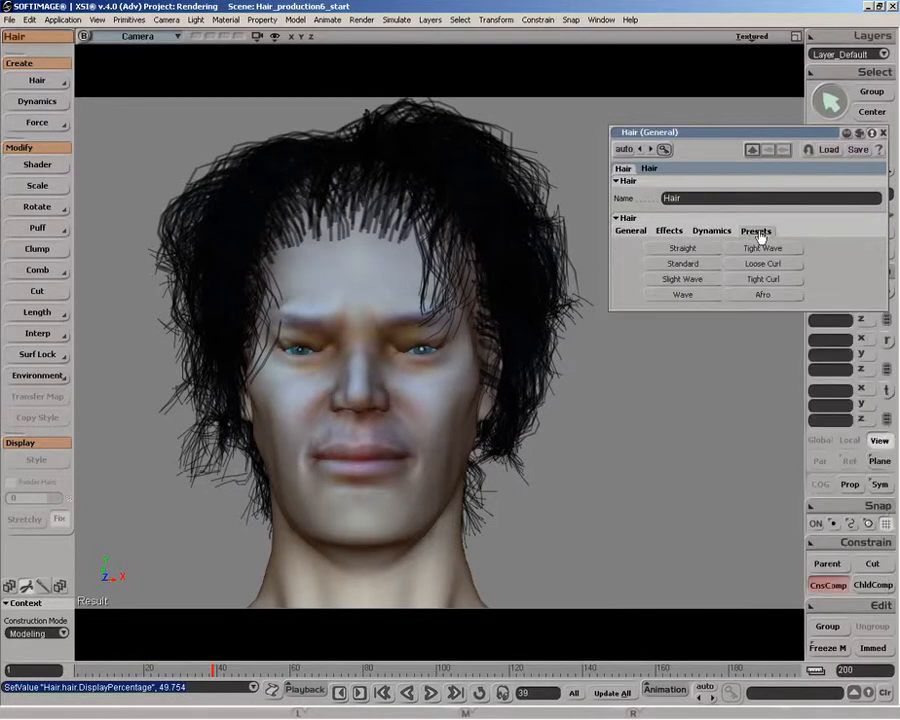
{"action": "left_click", "coordinate": [679, 280]}
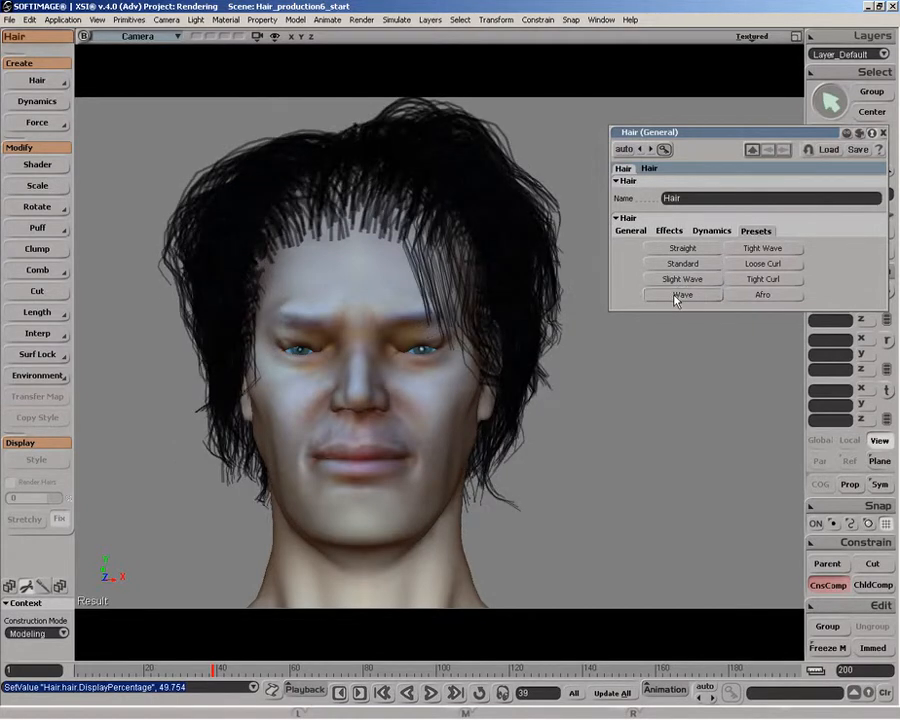
{"action": "left_click", "coordinate": [753, 250]}
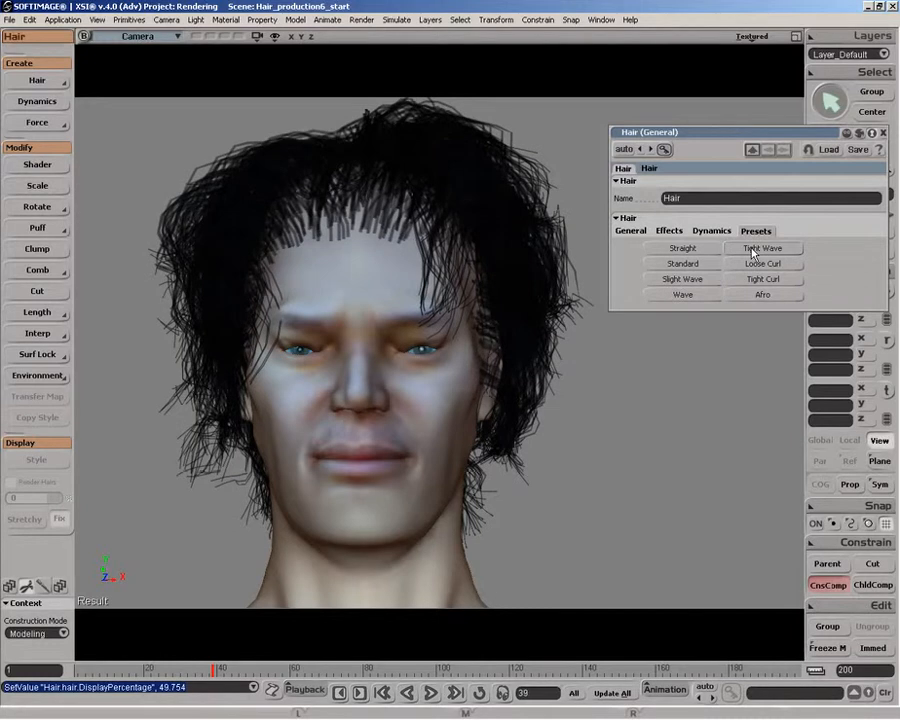
{"action": "left_click", "coordinate": [753, 254]}
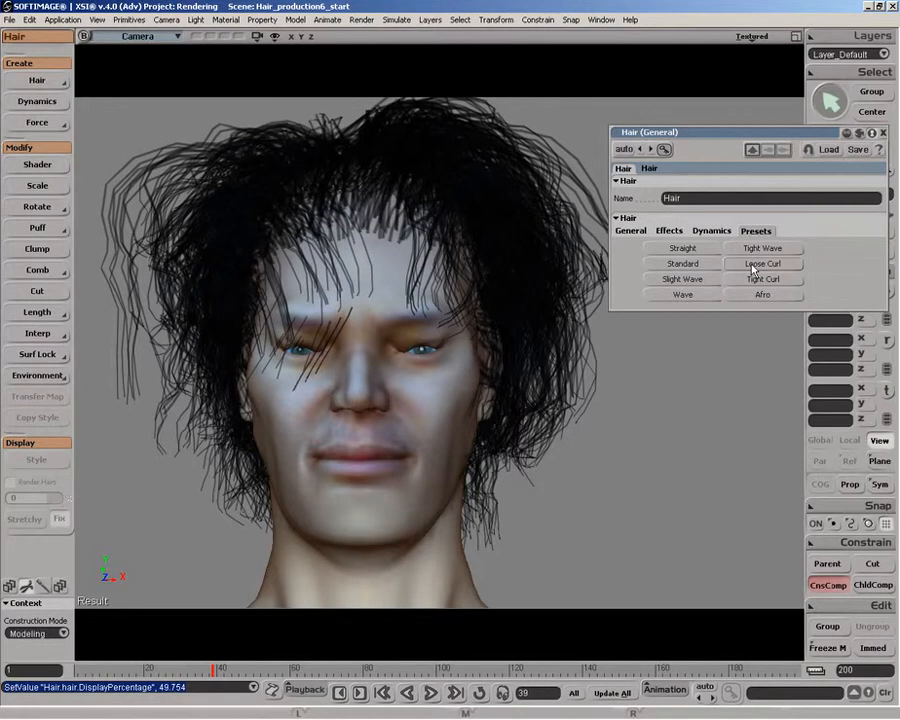
{"action": "left_click", "coordinate": [753, 265]}
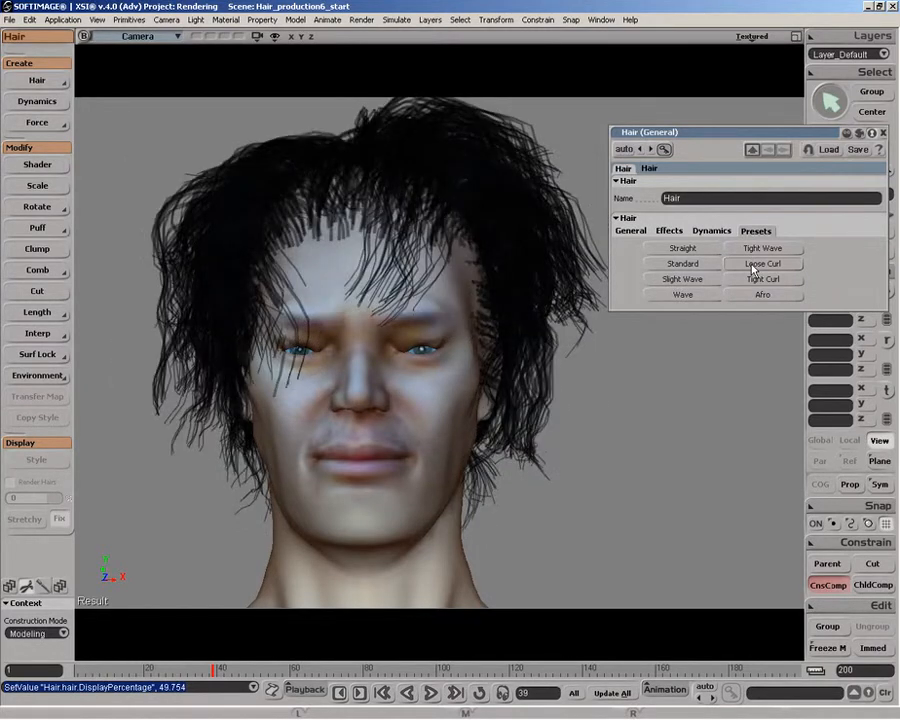
{"action": "left_click", "coordinate": [675, 246]}
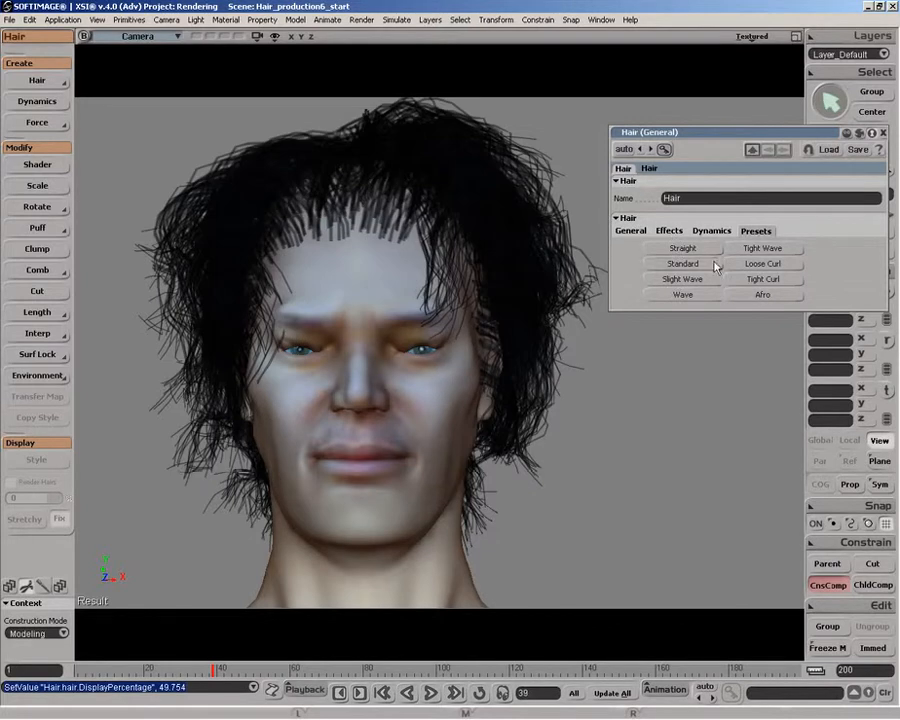
{"action": "left_click", "coordinate": [753, 298]}
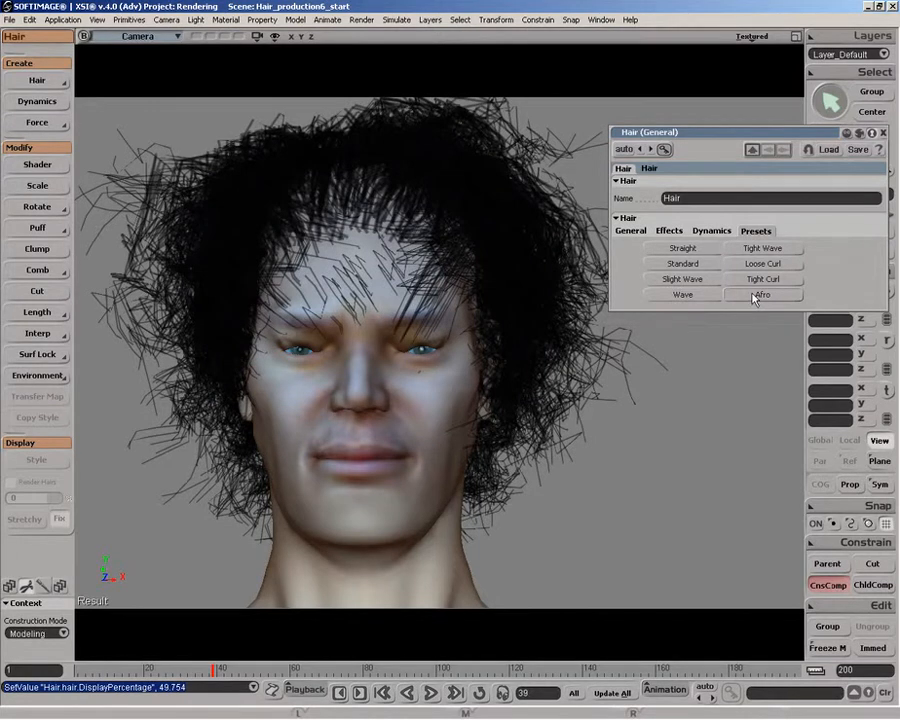
Reapply the Straight preset and return to the hair's Effects settings.
{"action": "left_click", "coordinate": [684, 249]}
{"action": "left_click", "coordinate": [669, 231]}
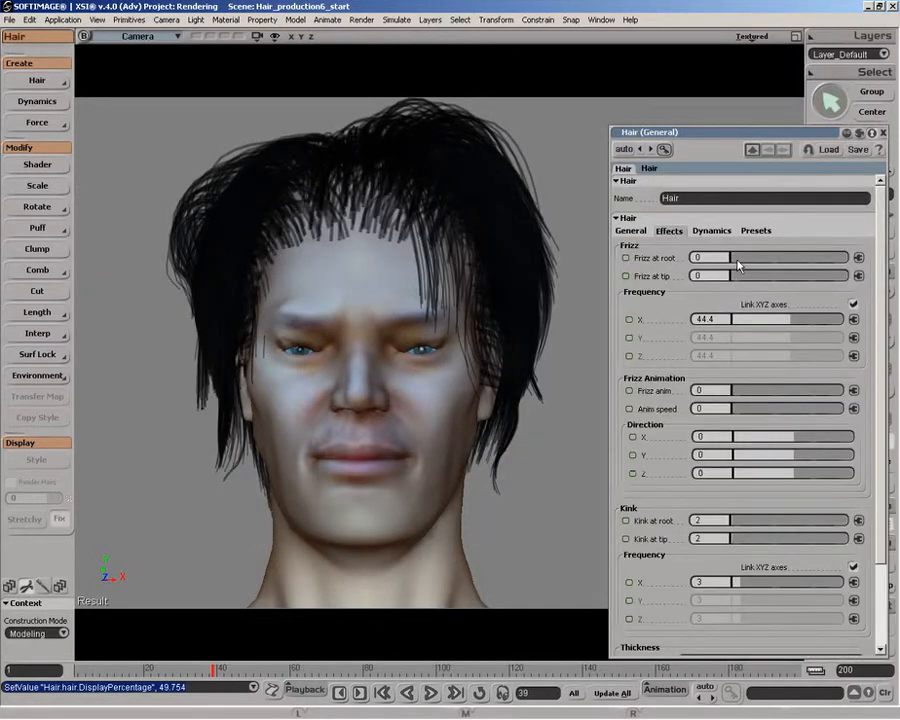
Set frizz at root to about 45, frizz frequency to about 70 and frizz at tip to about 42.
{"action": "left_click_drag", "start_coordinate": [737, 262], "coordinate": [762, 263]}
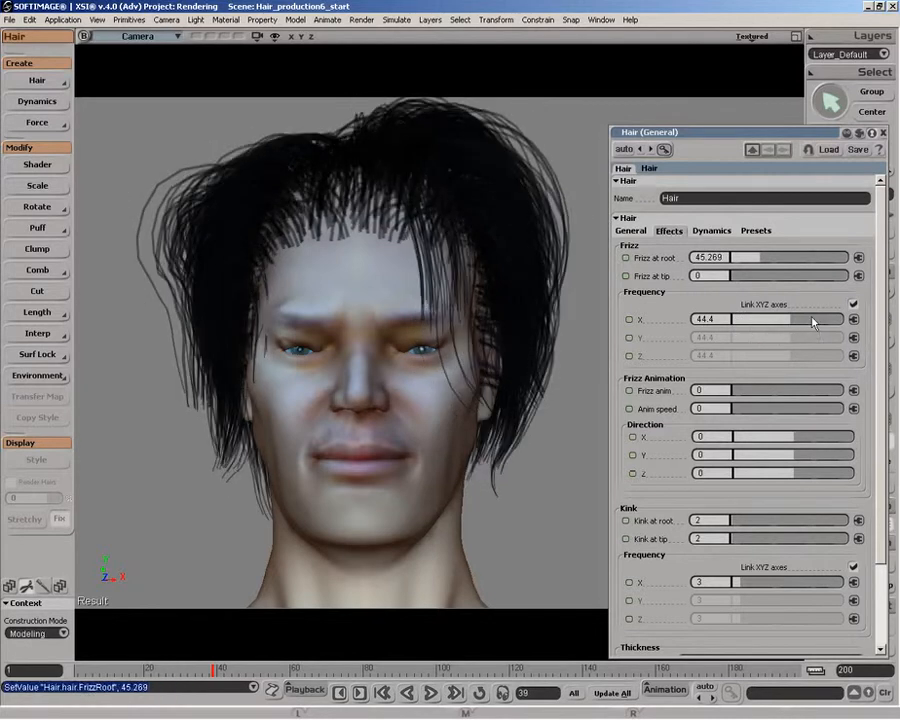
{"action": "left_click_drag", "start_coordinate": [813, 322], "coordinate": [838, 320]}
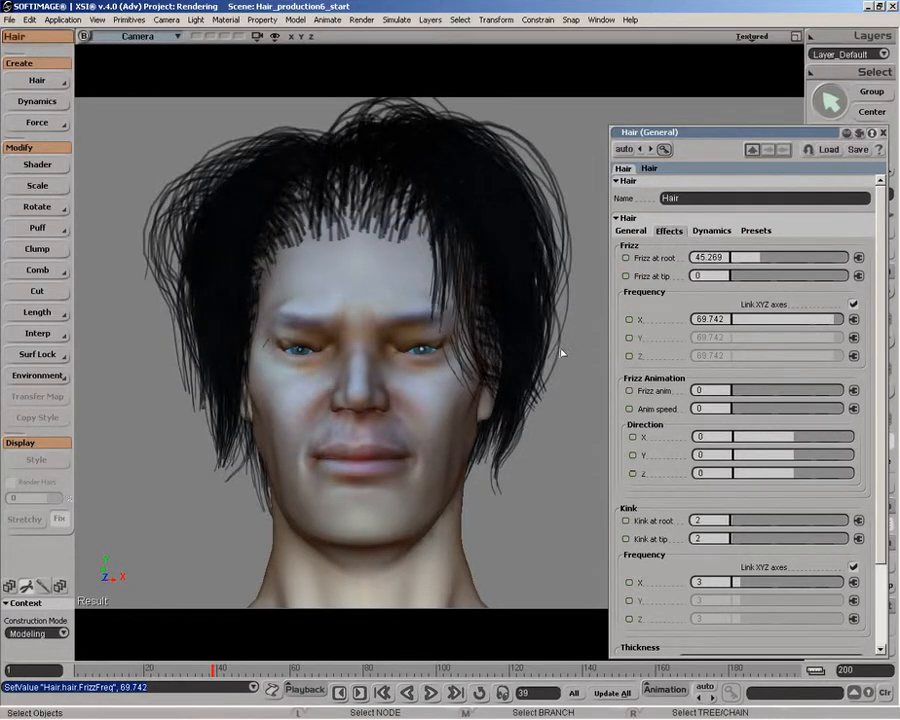
{"action": "left_click_drag", "start_coordinate": [737, 277], "coordinate": [761, 279]}
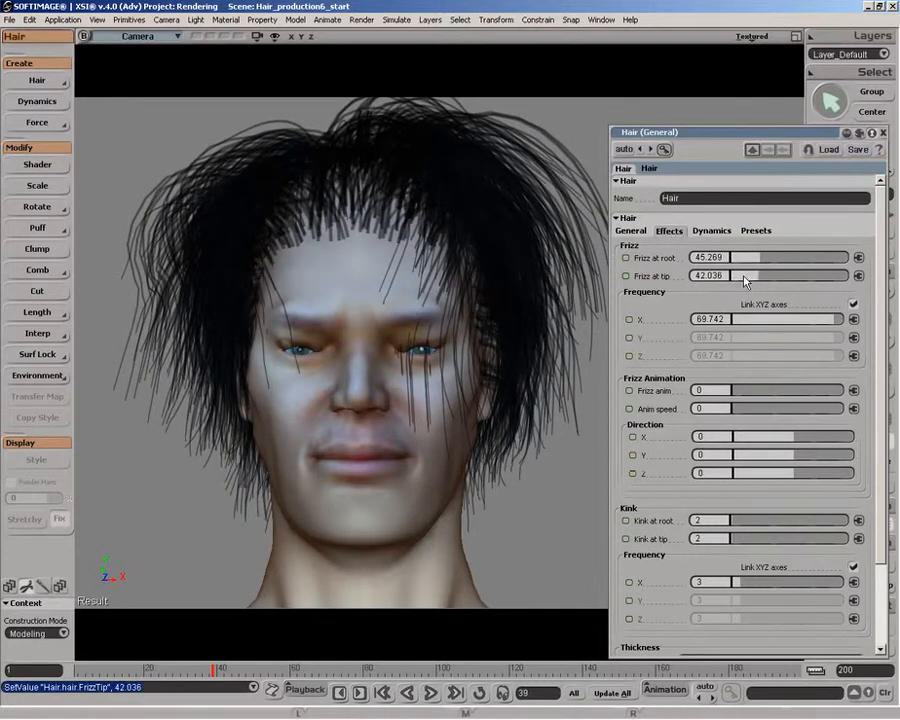
Reset the frizz at tip and the frizz at root to 0.
{"action": "left_click_drag", "start_coordinate": [748, 277], "coordinate": [730, 275]}
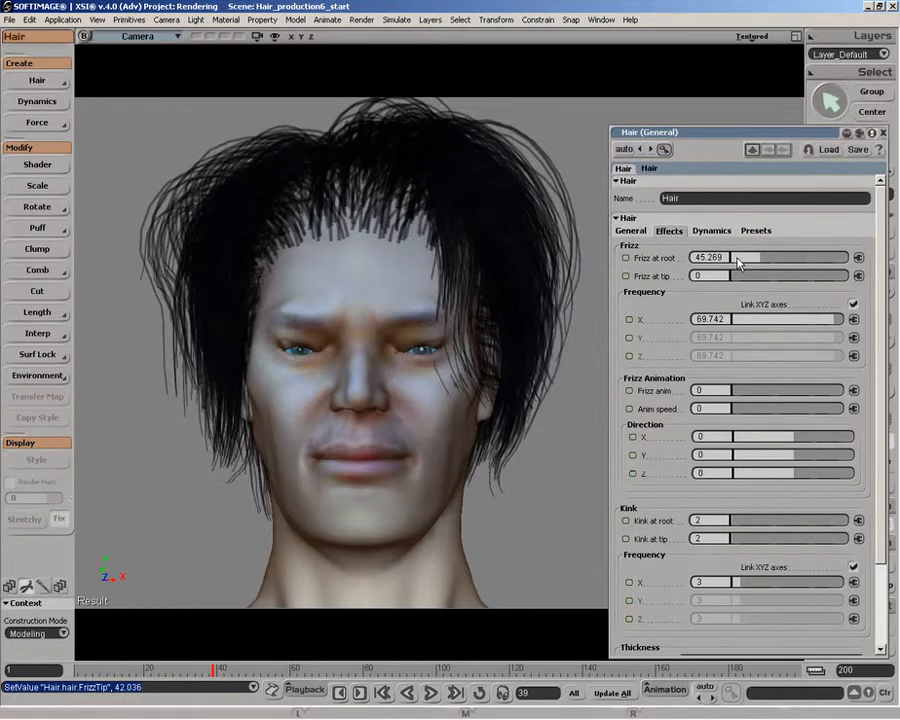
{"action": "left_click_drag", "start_coordinate": [758, 257], "coordinate": [728, 257]}
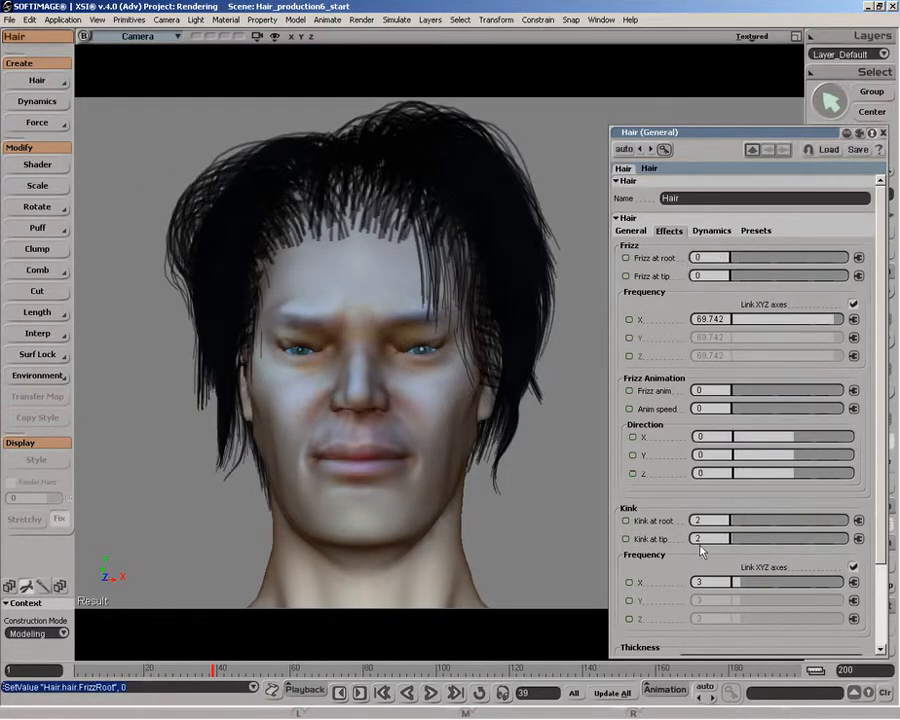
Try kink at root about 36 and kink at tip about 41, and reduce them to about 14 and 17.
{"action": "left_click", "coordinate": [742, 522]}
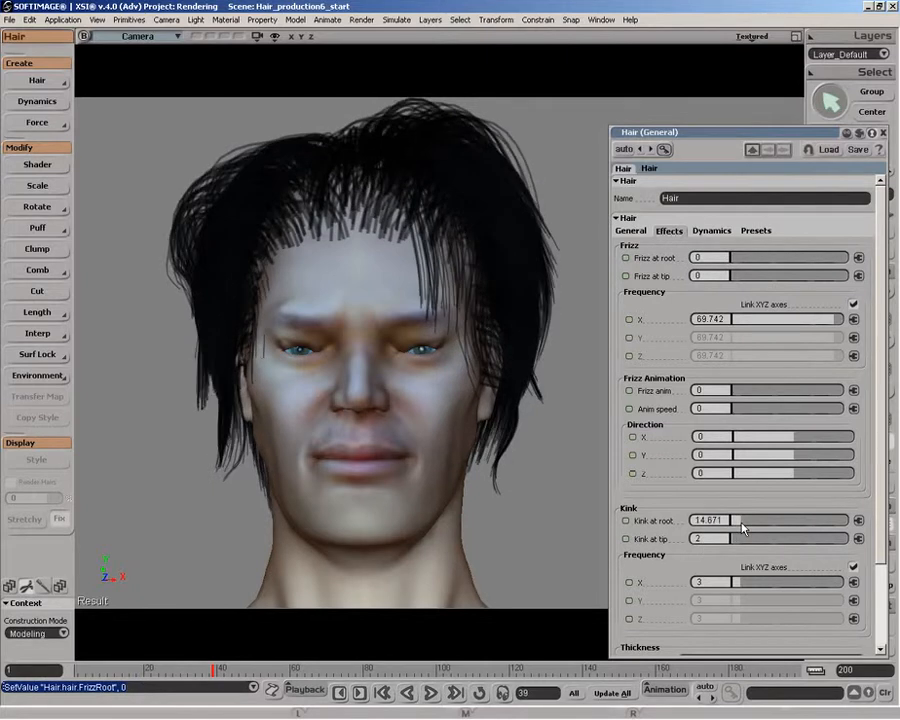
{"action": "left_click_drag", "start_coordinate": [742, 527], "coordinate": [756, 528]}
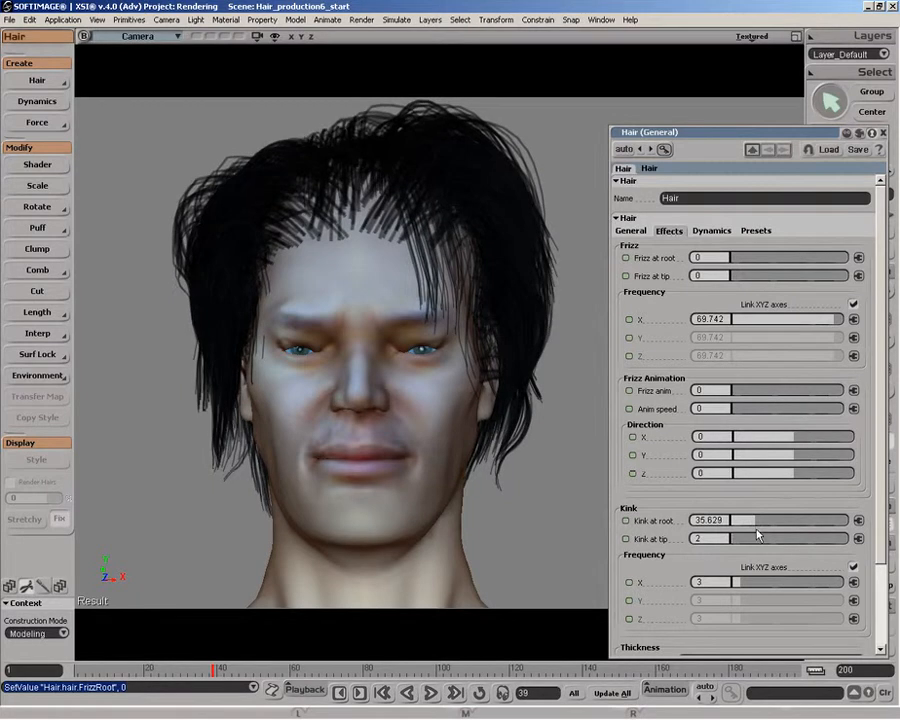
{"action": "left_click", "coordinate": [760, 540]}
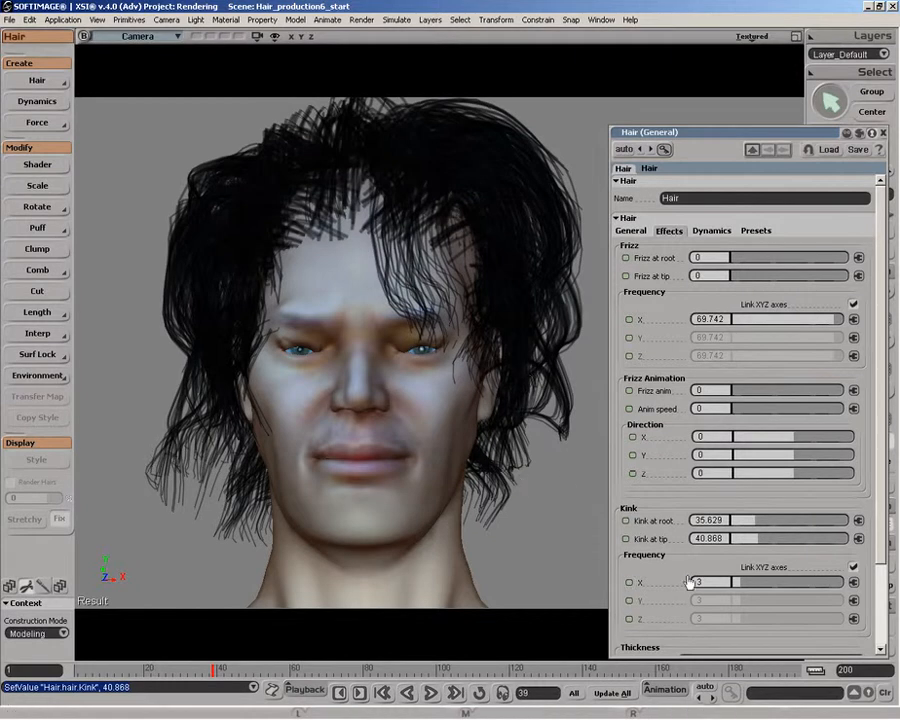
{"action": "left_click_drag", "start_coordinate": [746, 545], "coordinate": [743, 545]}
{"action": "left_click_drag", "start_coordinate": [744, 524], "coordinate": [742, 523]}
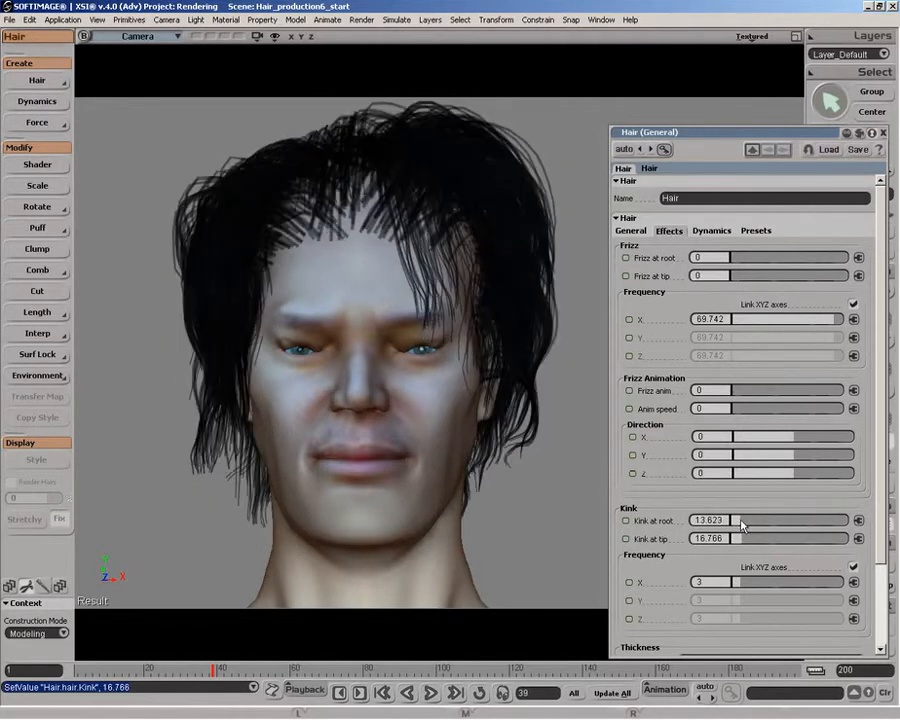
Compare the Wave and Slight Wave presets on the hair and finish with the Wave preset applied.
{"action": "left_click", "coordinate": [757, 231]}
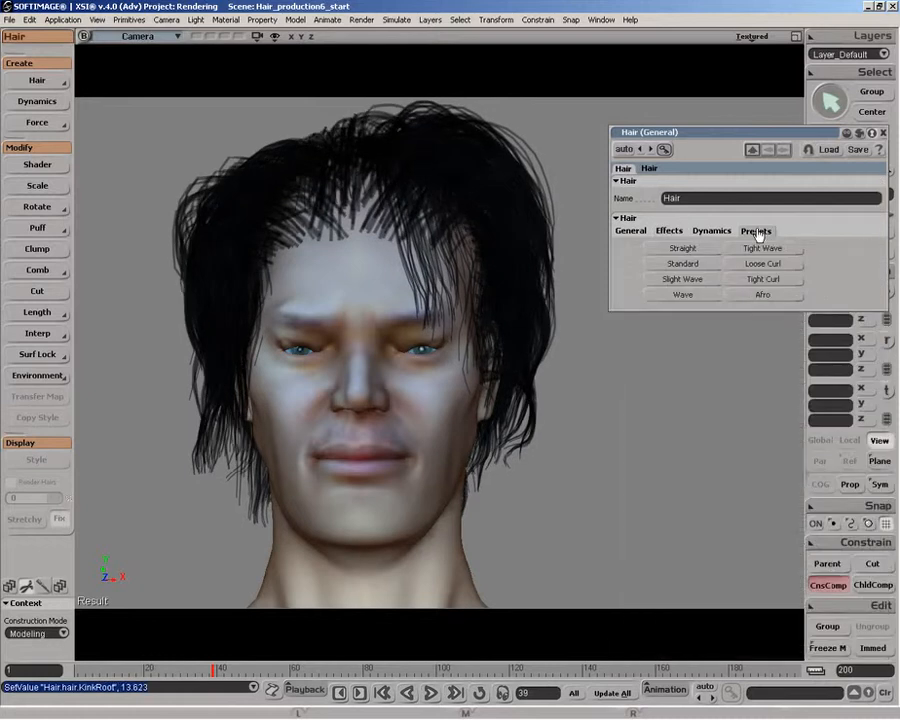
{"action": "left_click", "coordinate": [683, 296]}
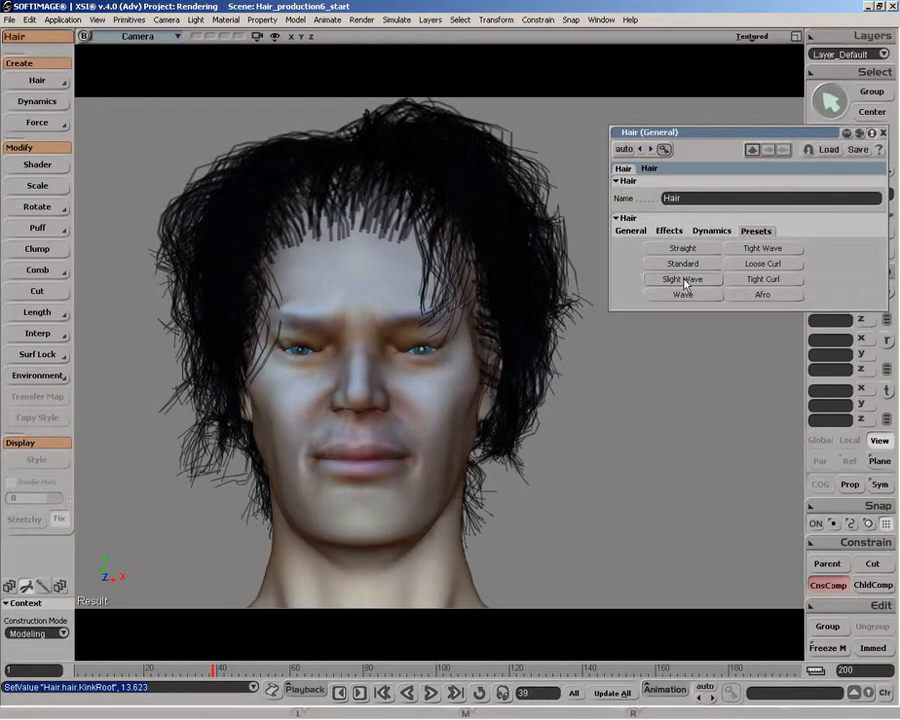
{"action": "left_click", "coordinate": [684, 280]}
{"action": "left_click", "coordinate": [683, 295]}
Raise the hair's displayed render hairs percentage to about 93 in its general display settings.
{"action": "left_click", "coordinate": [628, 231]}
{"action": "left_click_drag", "start_coordinate": [821, 274], "coordinate": [868, 276]}
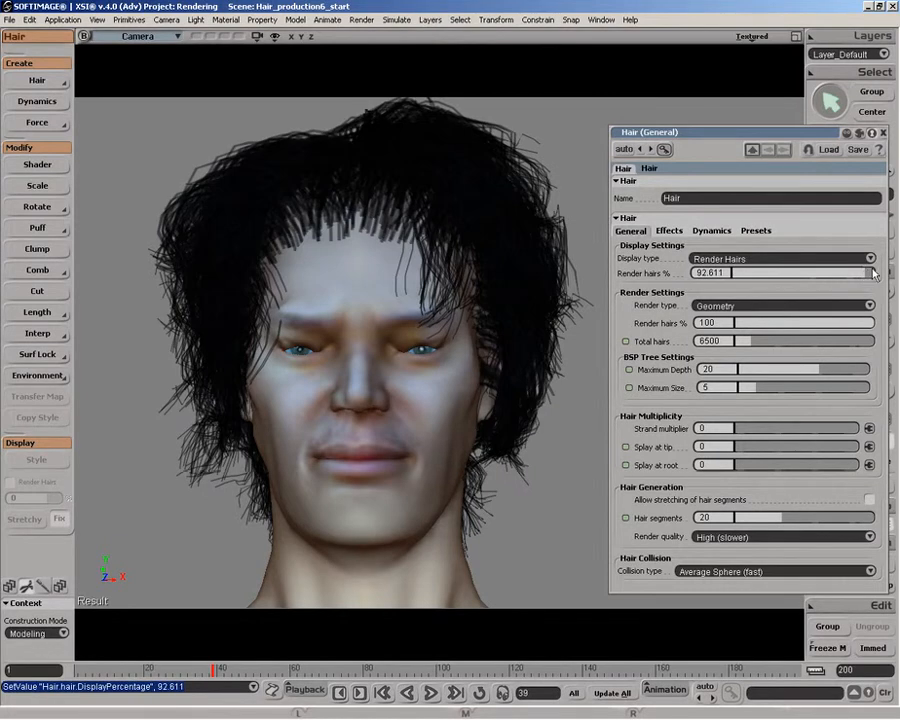
Look at the hair's dynamics settings, reduce frizz at tip to about 8.6 and close the hair properties.
{"action": "left_click", "coordinate": [711, 231]}
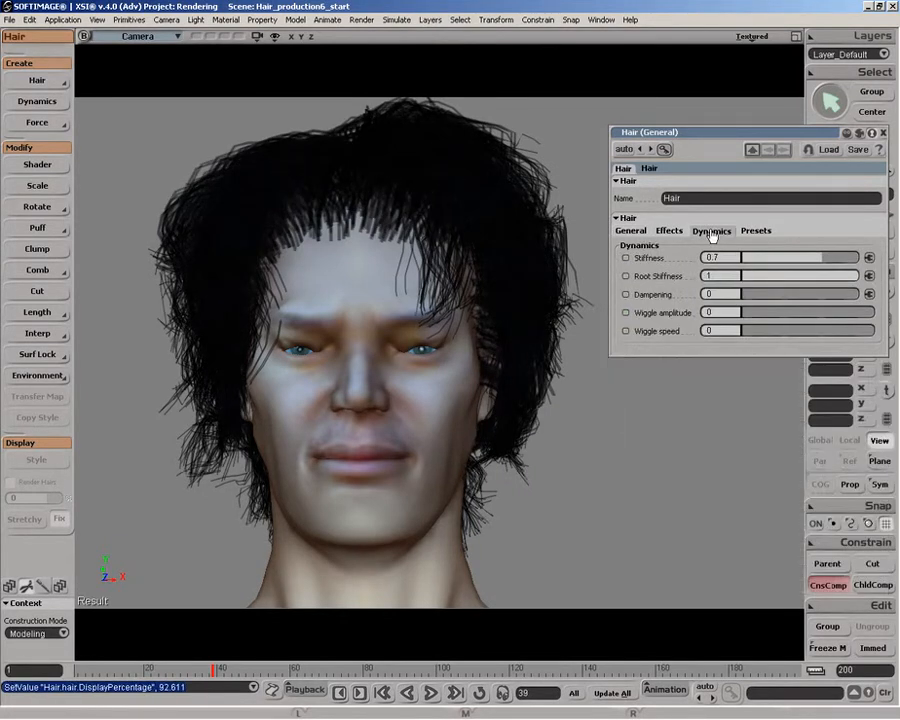
{"action": "left_click", "coordinate": [669, 231]}
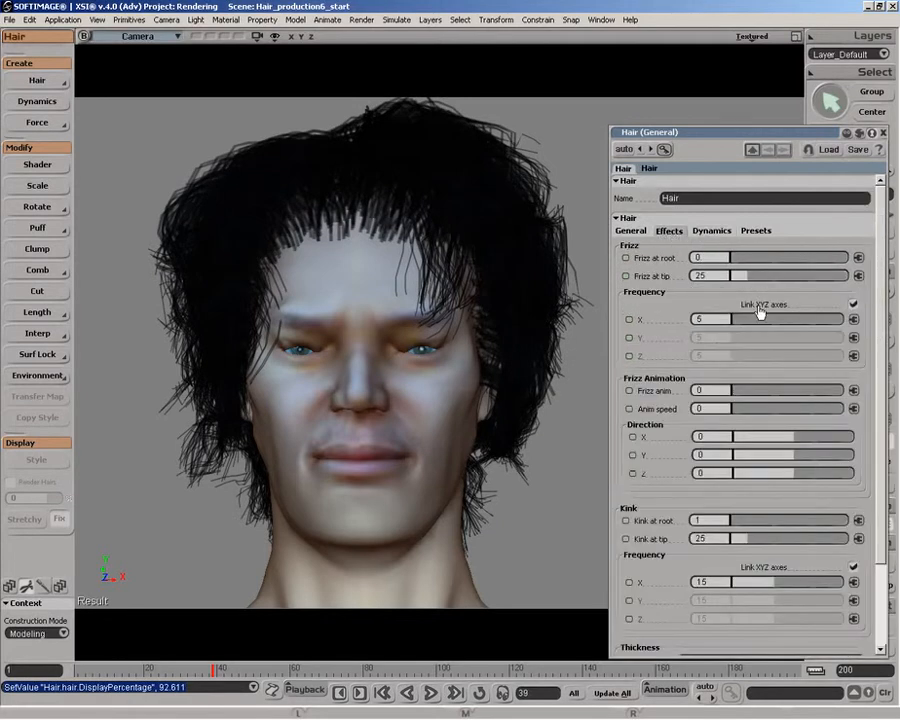
{"action": "left_click", "coordinate": [738, 280]}
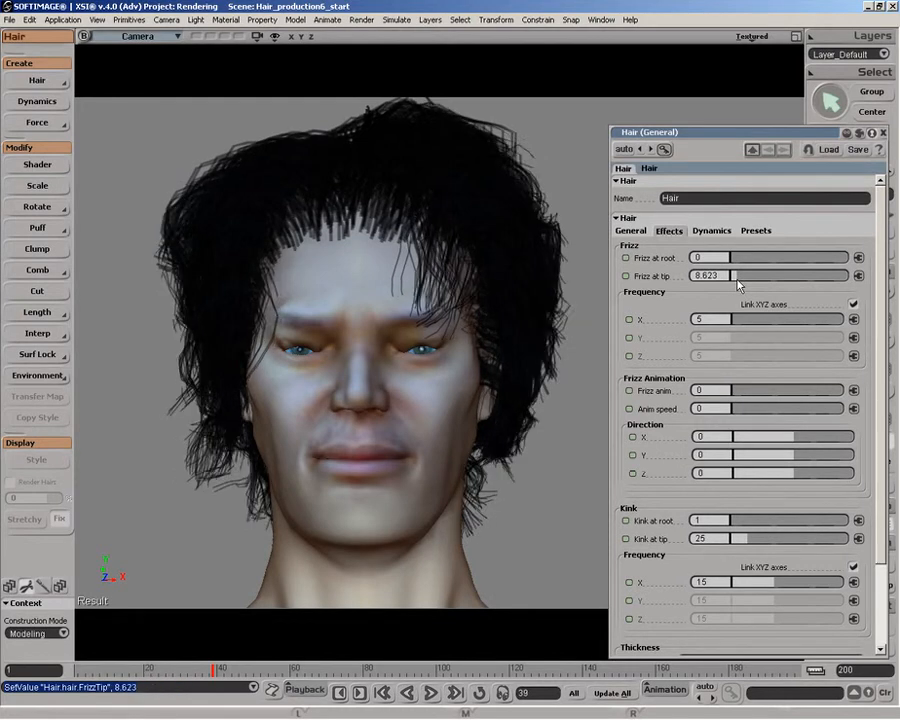
{"action": "left_click", "coordinate": [883, 132]}
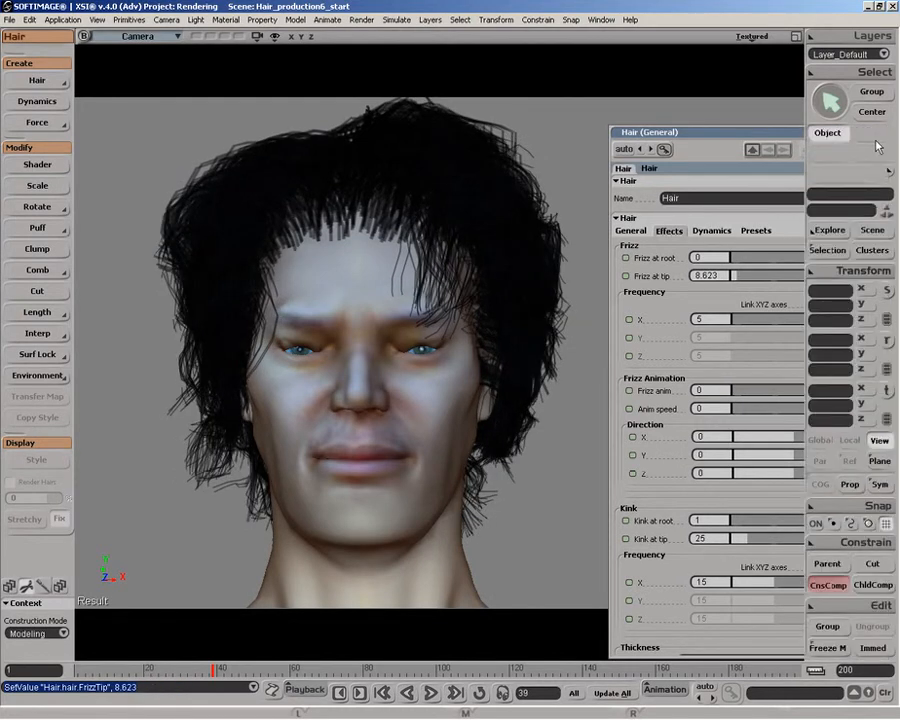